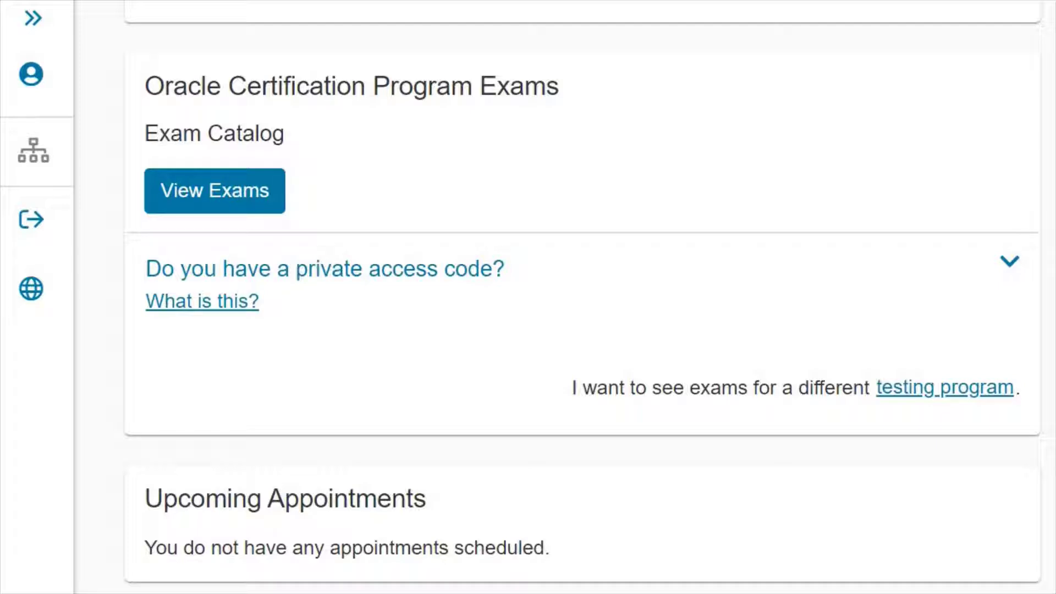
# - Scroll back up on the Understand OCI Foundations learning path page
pyautogui.scroll(1, 583, 297)
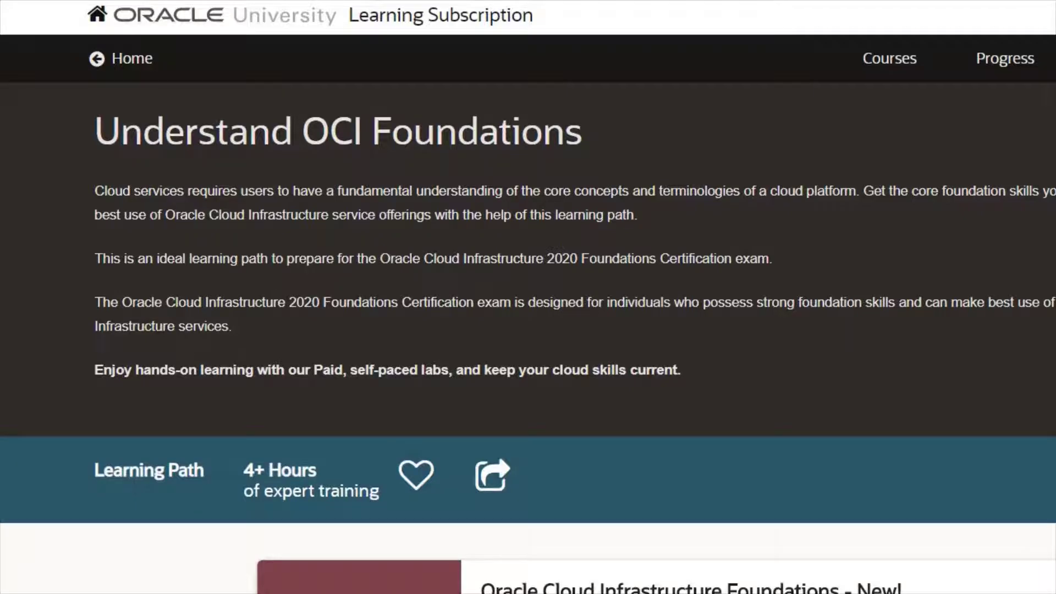
# - Scroll down the learning path to the 1Z0-1085-20-F certification exam card
pyautogui.scroll(-3, 528, 297)
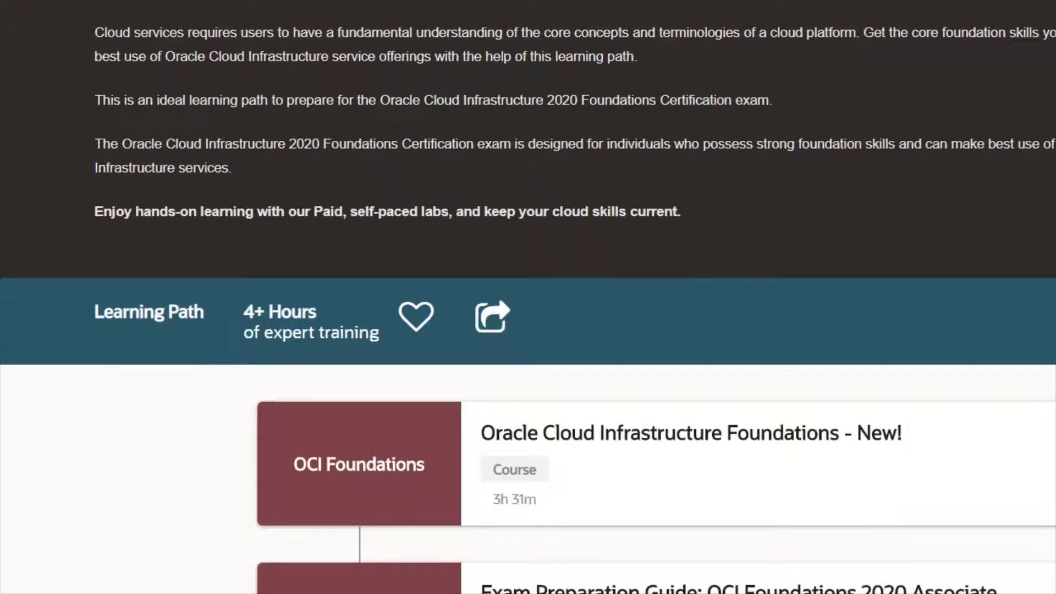
pyautogui.scroll(-3, 528, 297)
pyautogui.scroll(-3, 528, 298)
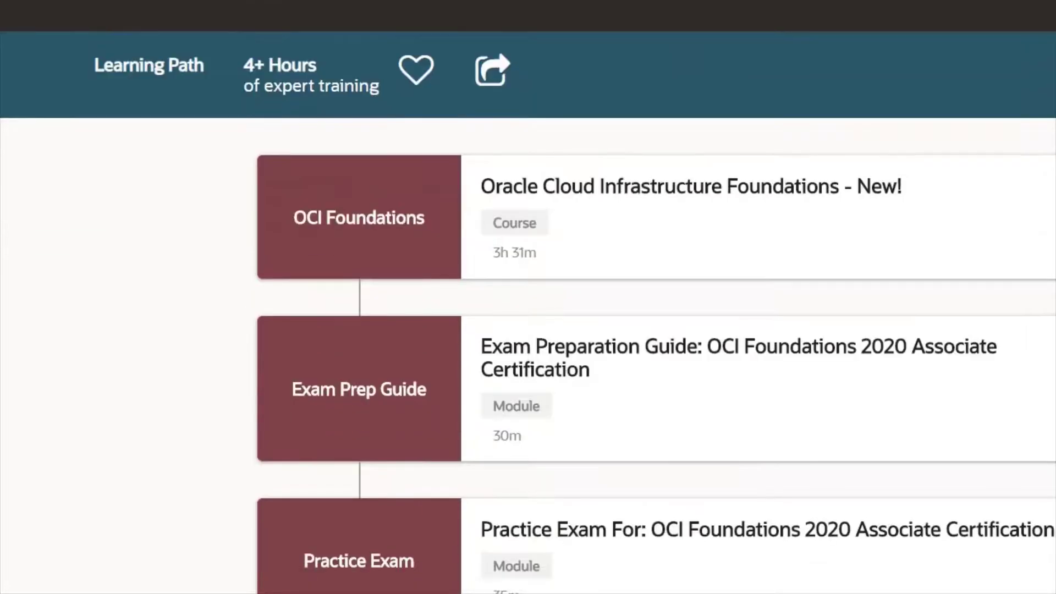
pyautogui.scroll(-3, 528, 297)
pyautogui.scroll(-2, 528, 297)
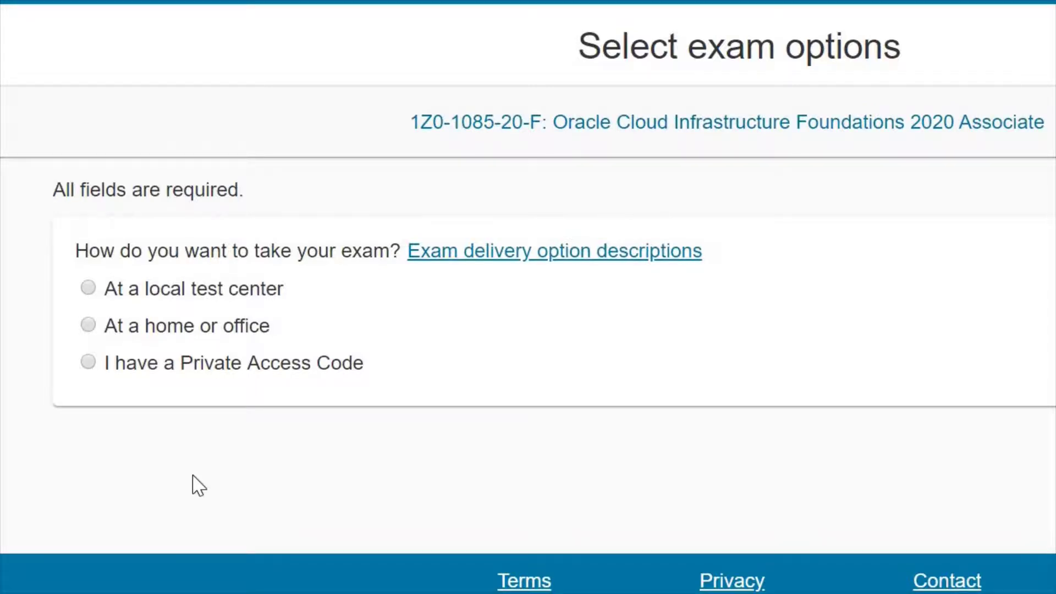
# - Choose home-or-office delivery and accept all four online exam policies, including online proctoring
pyautogui.click(89, 325)
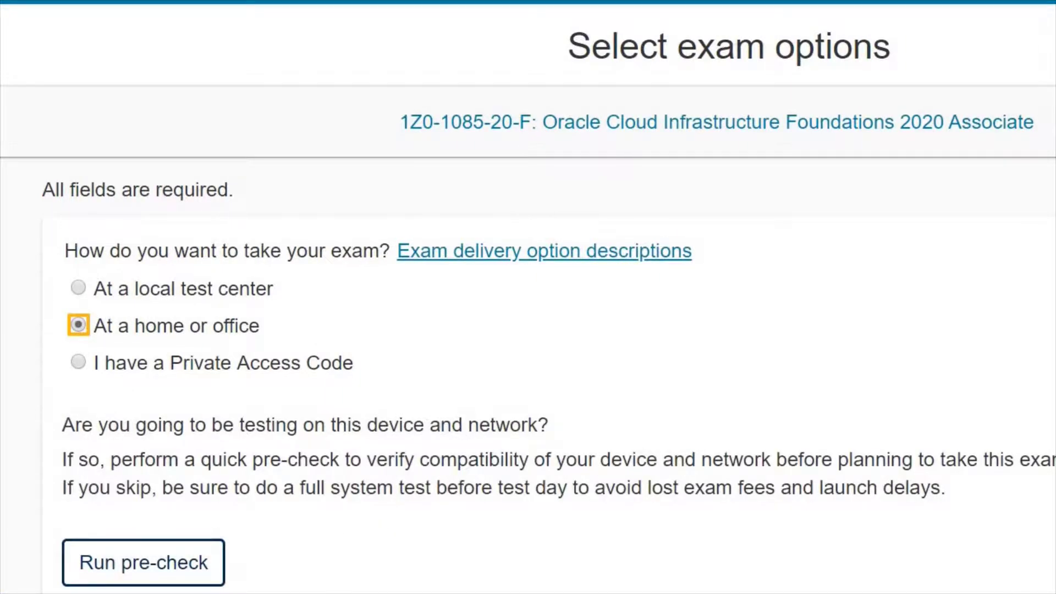
pyautogui.scroll(-3, 528, 297)
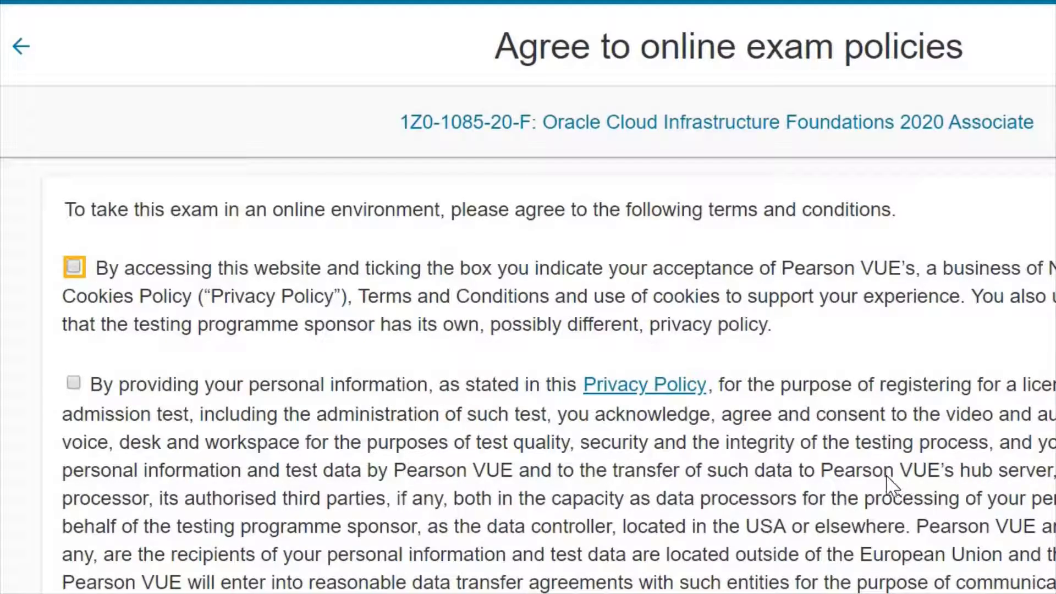
pyautogui.click(74, 268)
pyautogui.click(173, 416)
pyautogui.scroll(-8, 188, 459)
pyautogui.scroll(-3, 60, 88)
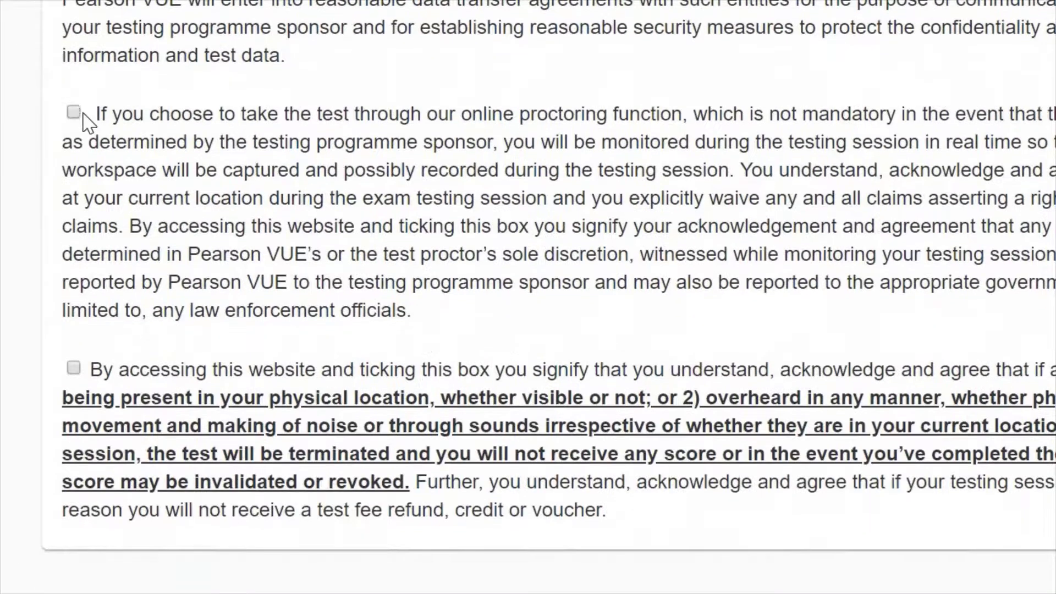
pyautogui.click(74, 113)
pyautogui.click(73, 368)
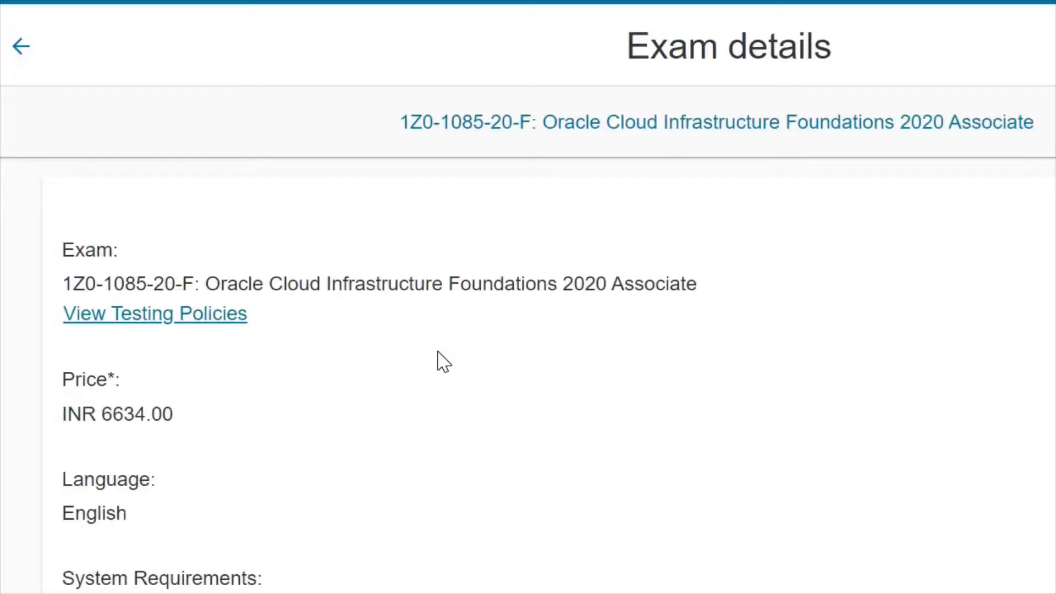
# - Review the INR 6634.00 OCI Foundations exam details and proceed to scheduling
pyautogui.scroll(-3, 436, 361)
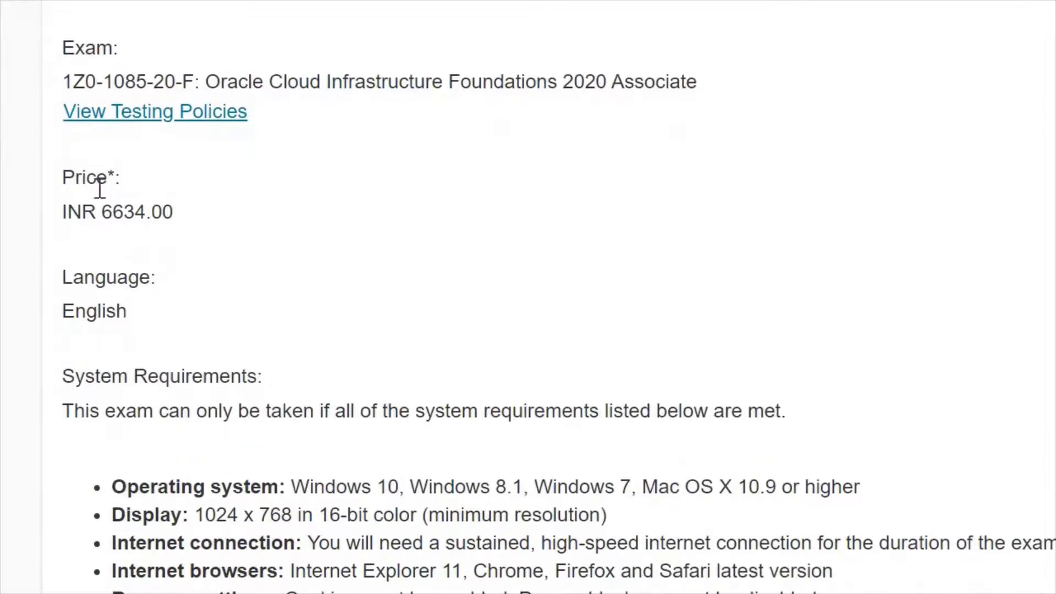
pyautogui.moveTo(99, 188); pyautogui.dragTo(193, 243)
pyautogui.scroll(-5, 483, 188)
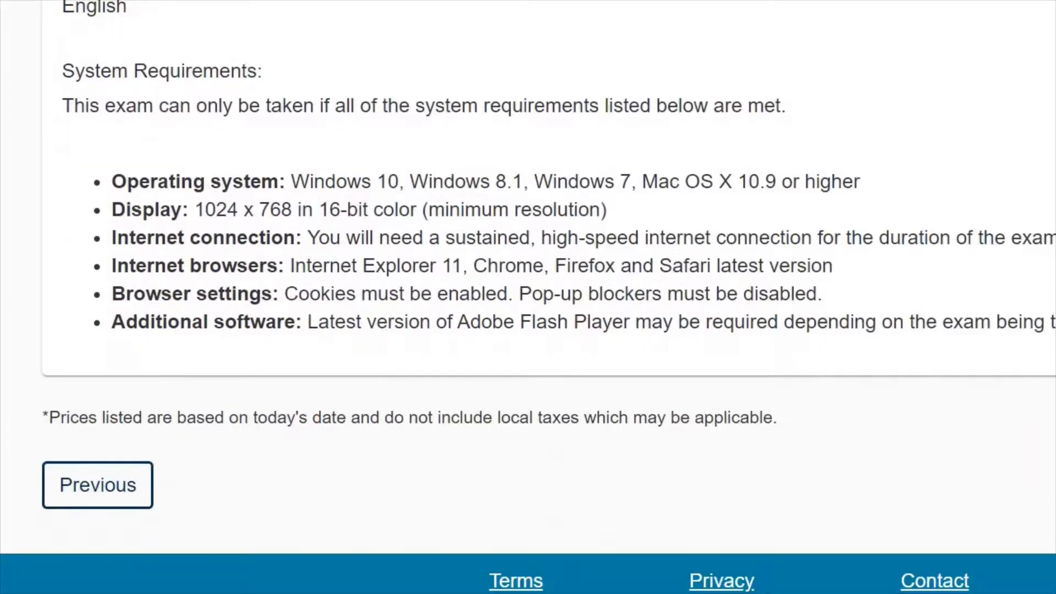
pyautogui.click(943, 502)
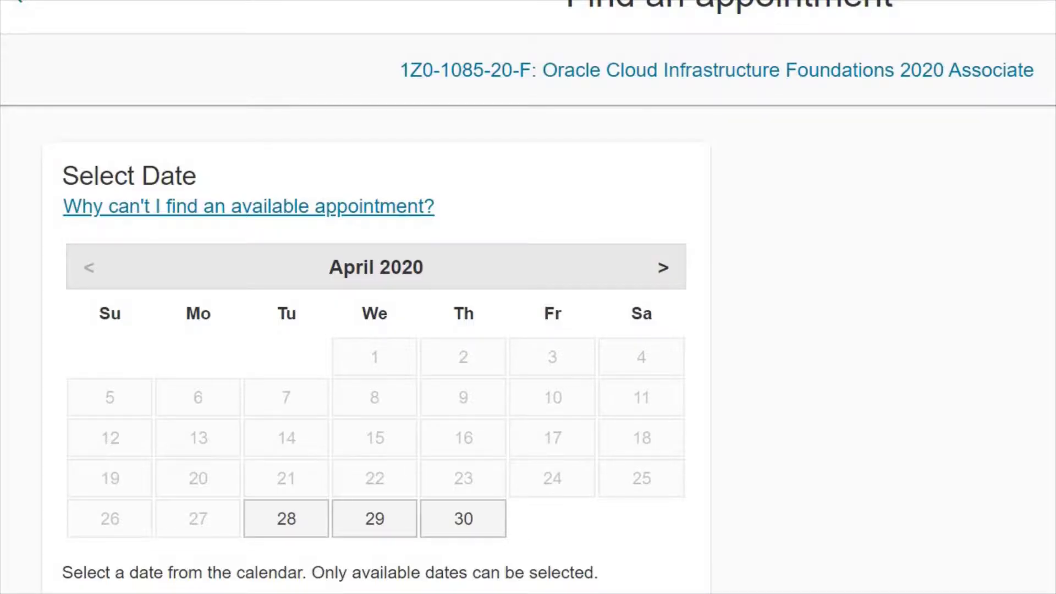
# - Book Tuesday, April 28, 2020 at 01:15 AM as the exam appointment
pyautogui.click(311, 520)
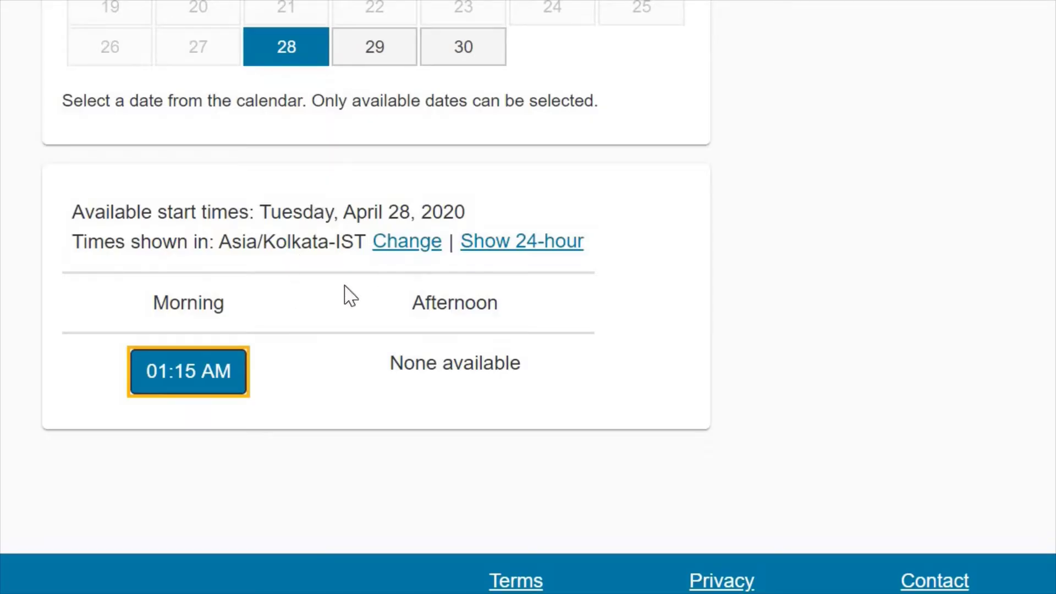
pyautogui.click(216, 386)
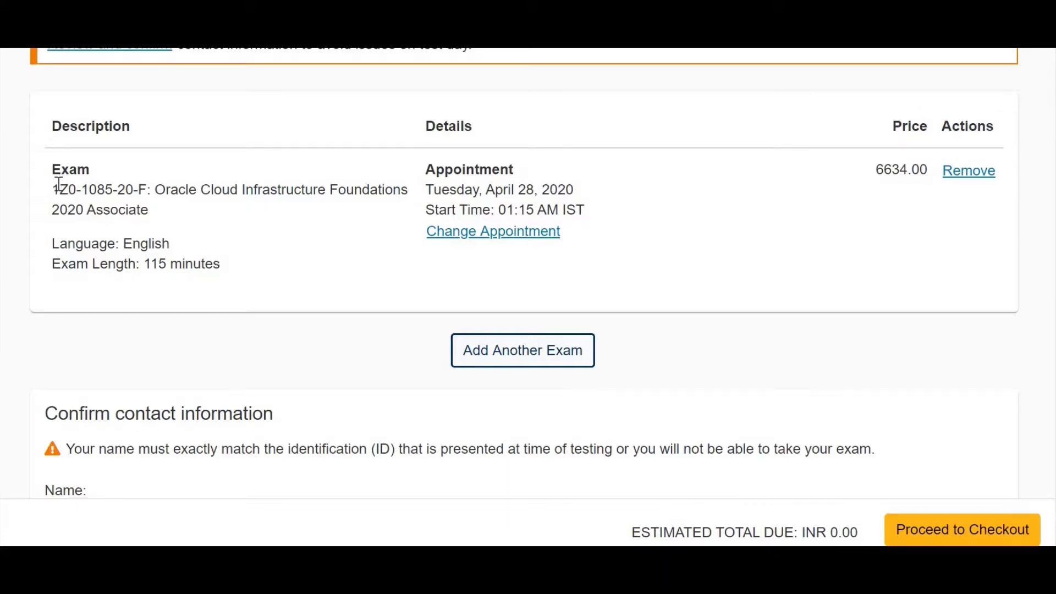
# - Highlight the exam code, full exam title, English language and 115-minute length
pyautogui.moveTo(59, 189); pyautogui.dragTo(117, 189)
pyautogui.tripleClick(187, 225)
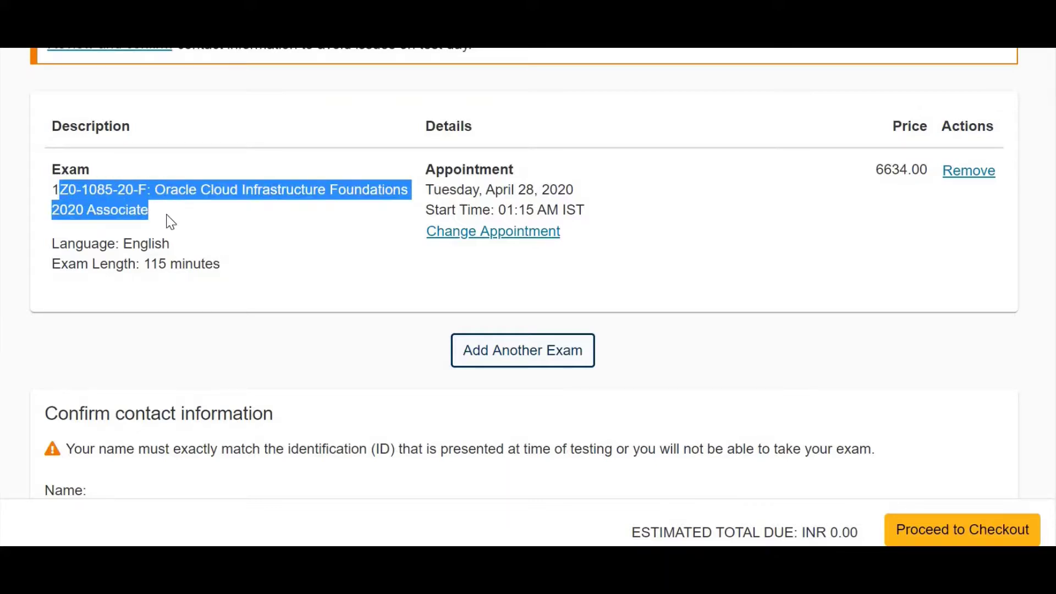
pyautogui.moveTo(158, 217)
pyautogui.mouseDown()
pyautogui.moveTo(110, 210)
pyautogui.moveTo(185, 265)
pyautogui.mouseUp()
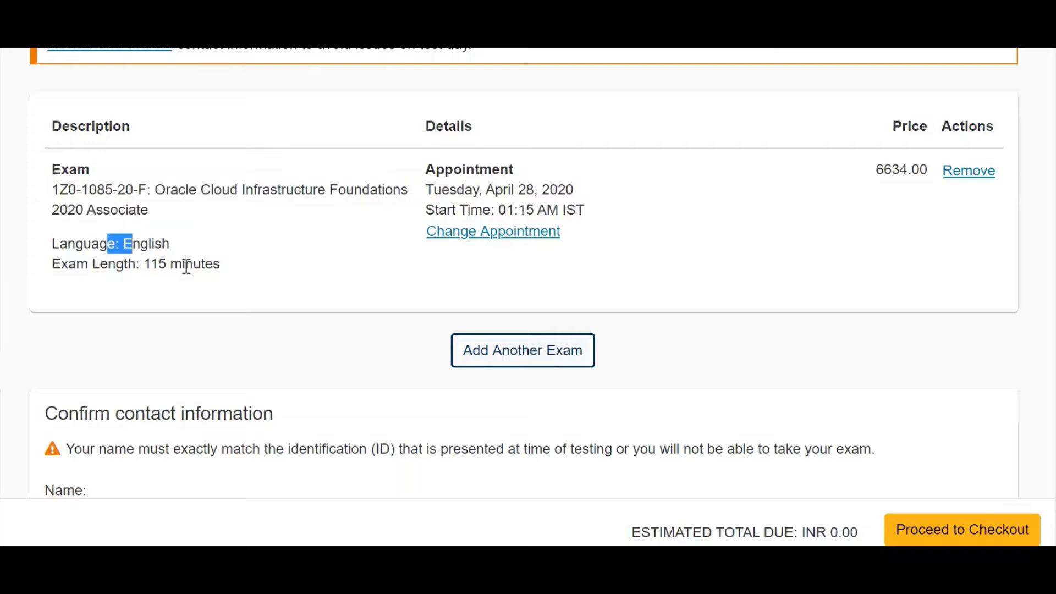
# - Highlight the April 28 01:15 AM appointment, 6634.00 price and INR 0.00 total due
pyautogui.moveTo(564, 190)
pyautogui.mouseDown()
pyautogui.moveTo(471, 189)
pyautogui.moveTo(426, 210)
pyautogui.mouseUp()
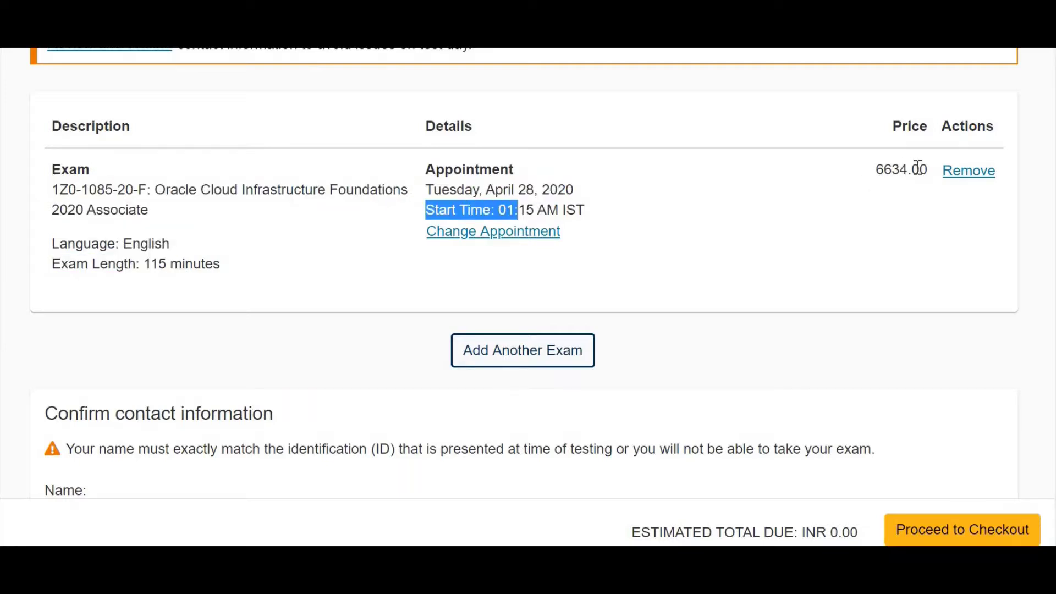
pyautogui.moveTo(876, 169); pyautogui.dragTo(930, 168)
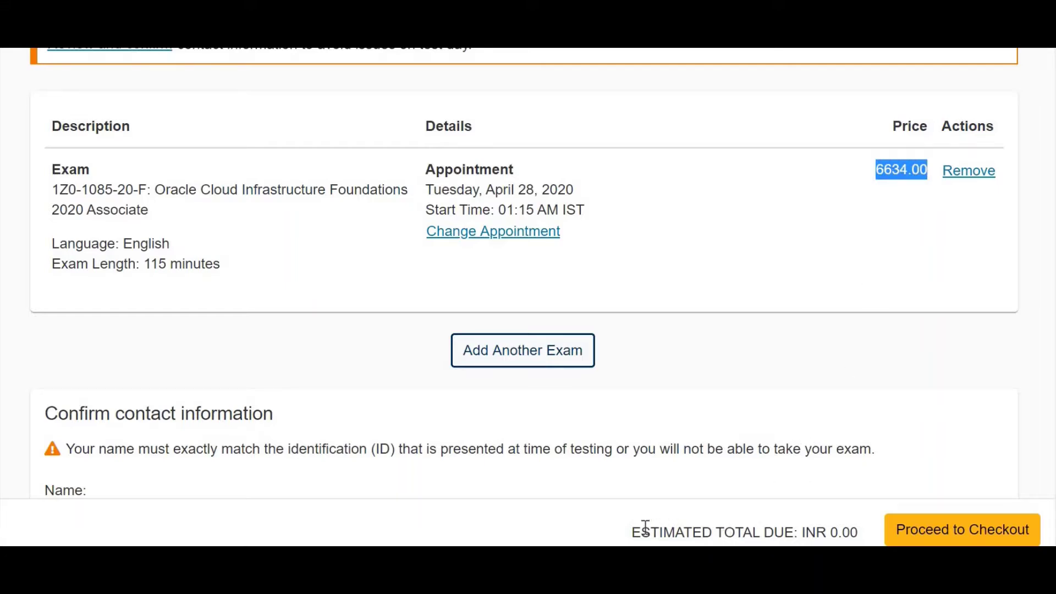
pyautogui.click(772, 528)
pyautogui.moveTo(632, 532); pyautogui.dragTo(852, 533)
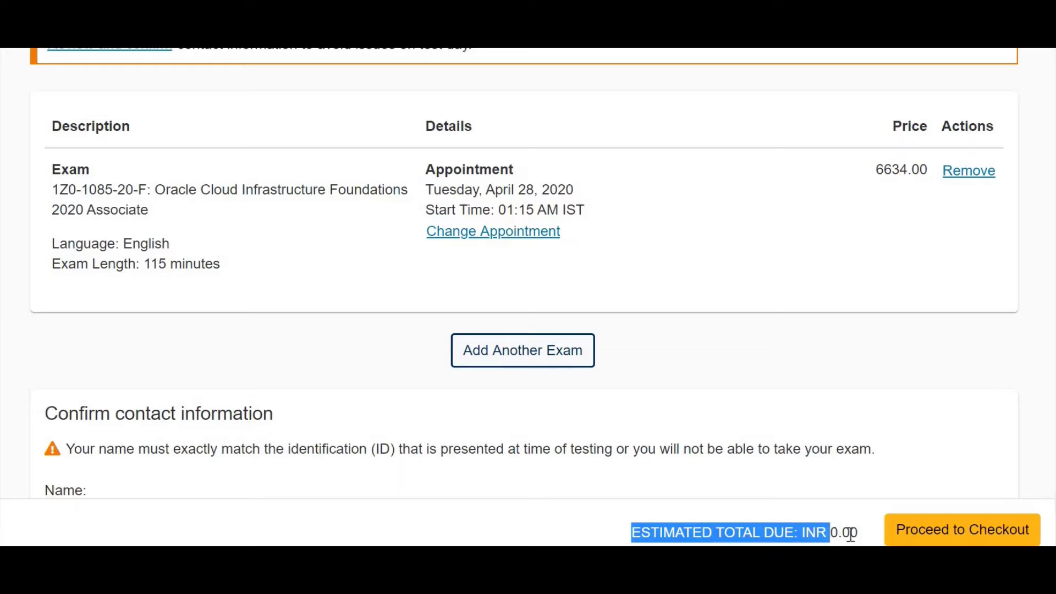